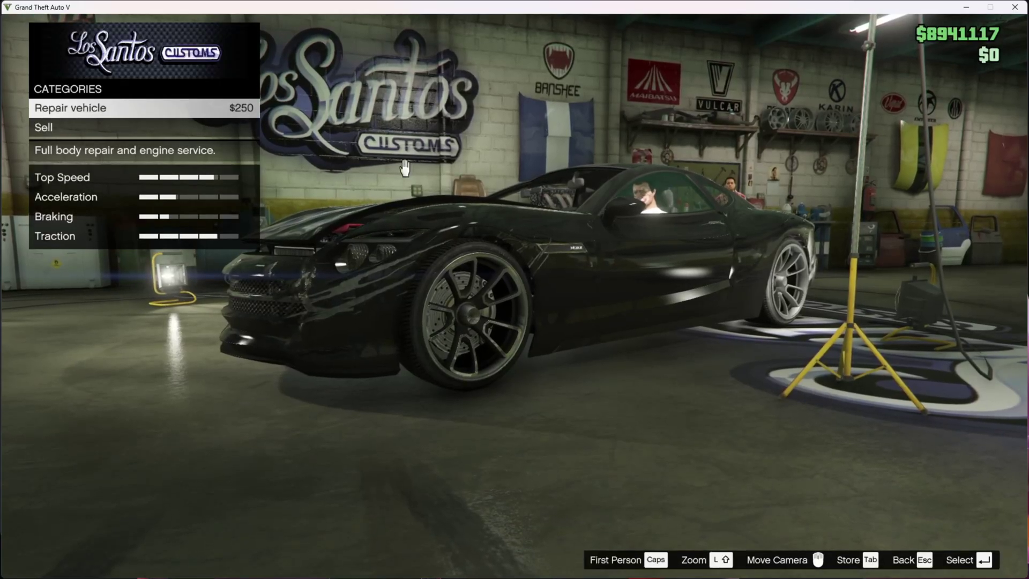
- Attach Cheat Engine to GTA5.exe, load its GTA5.ct table, and return to the game
key("super")
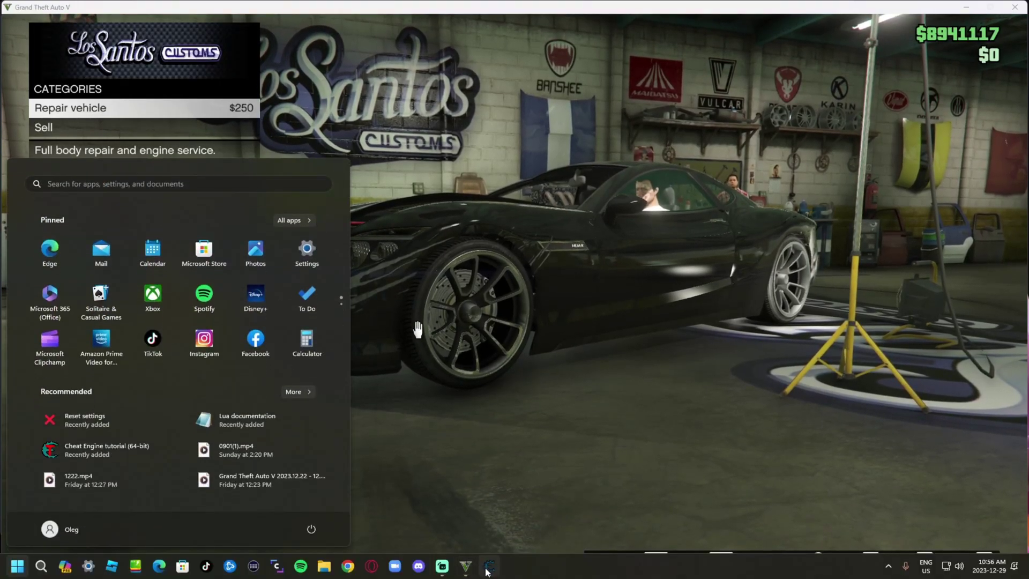
left_click(488, 569)
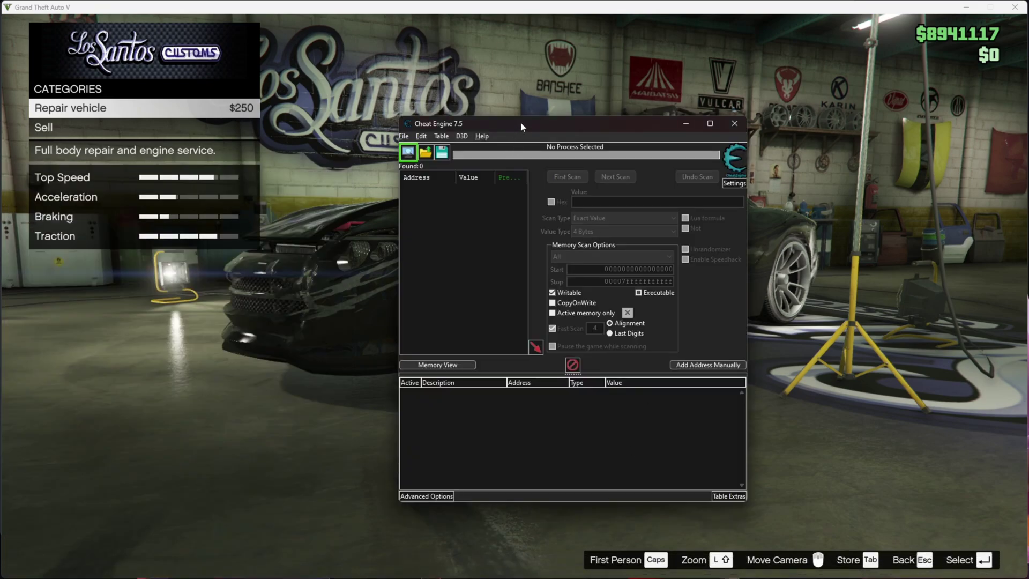
left_click_drag(522, 125, 555, 116)
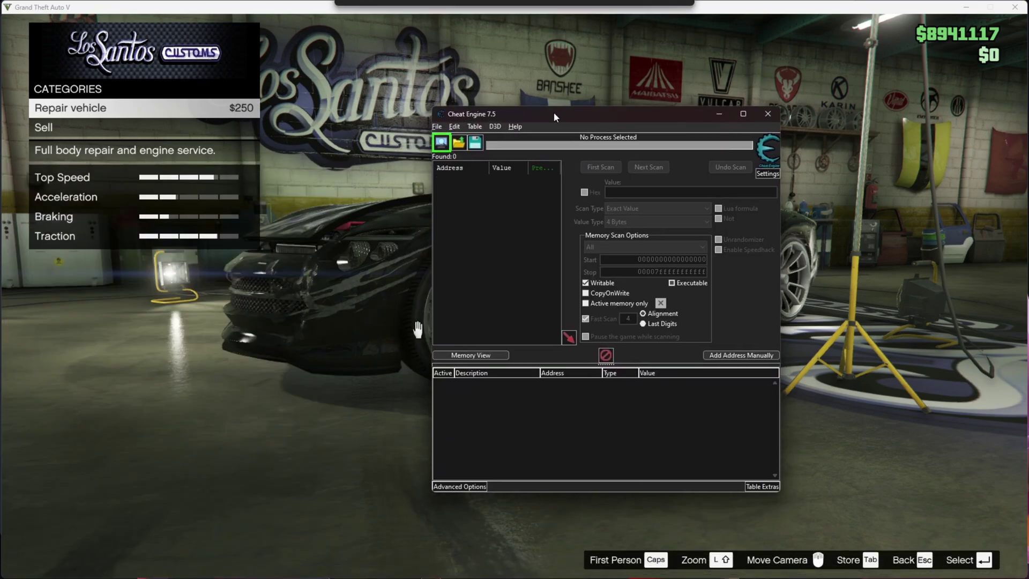
left_click(444, 142)
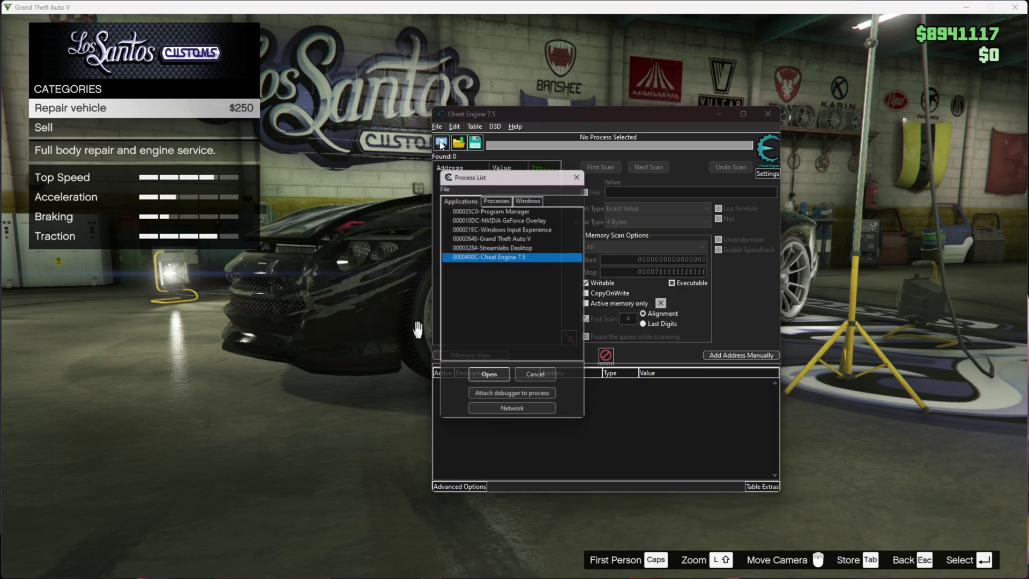
left_click(506, 237)
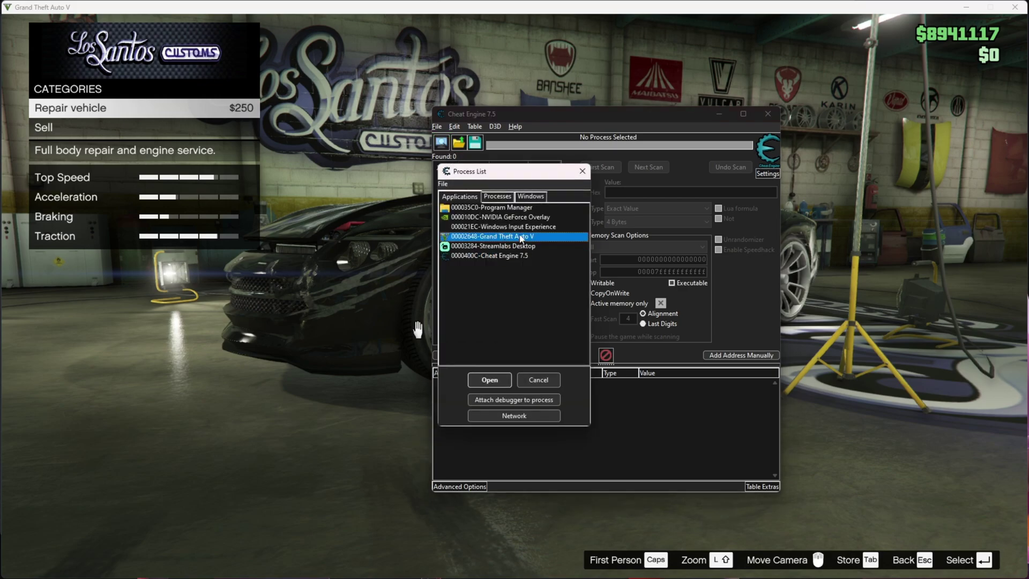
double_click(519, 237)
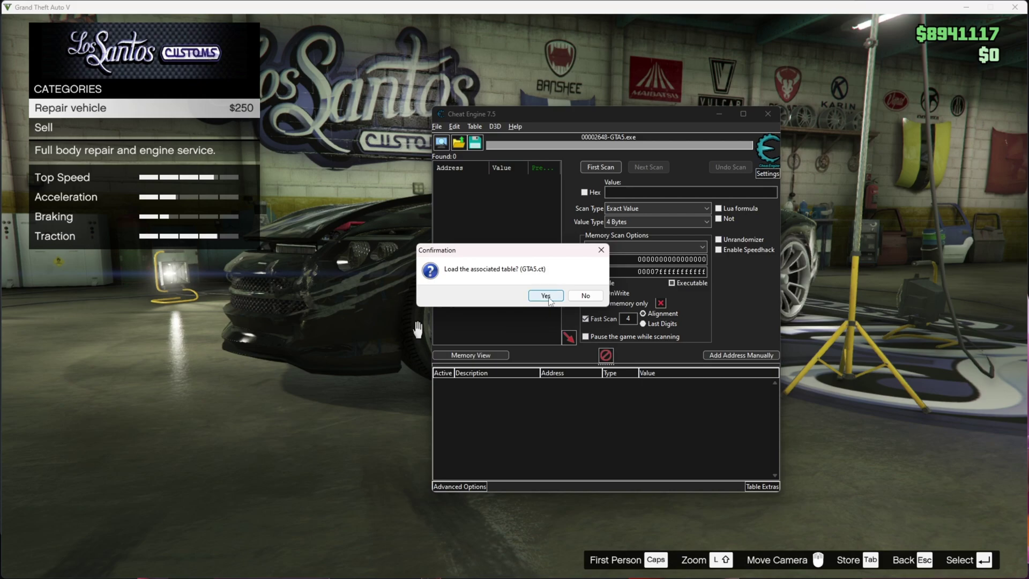
left_click(547, 296)
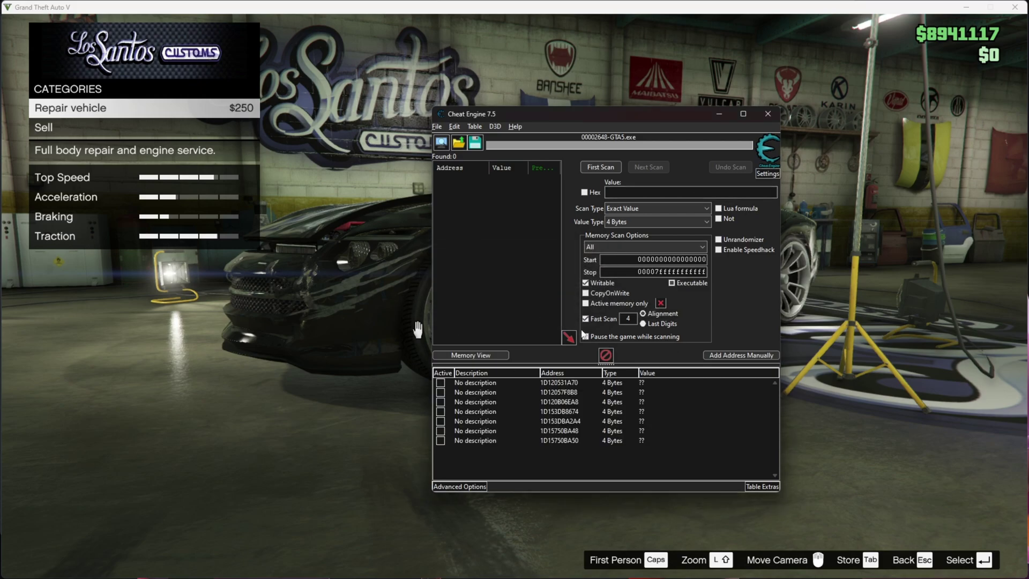
left_click(268, 354)
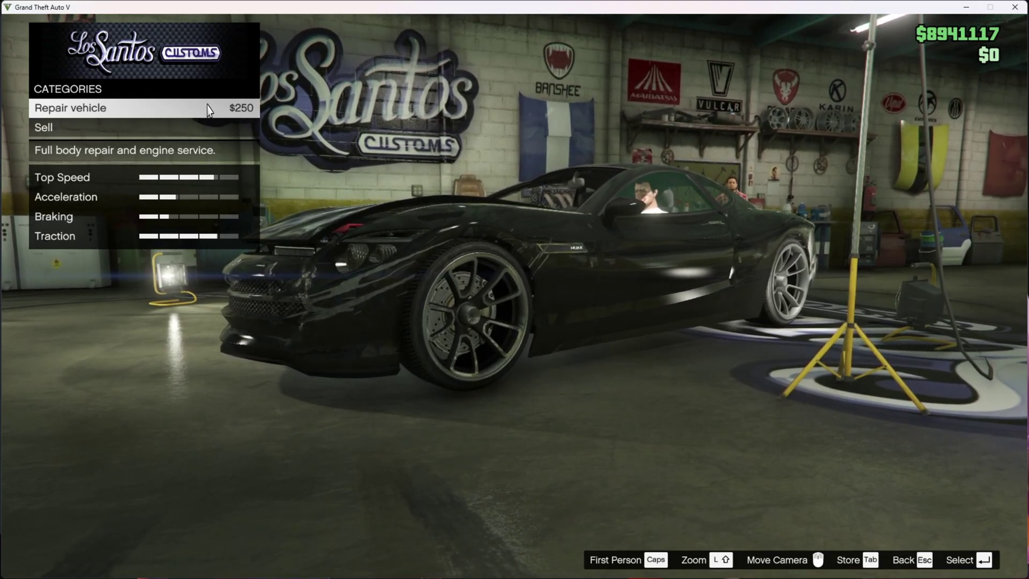
- Open the Los Santos Customs Sell page showing the car's $59750 sale price
left_click(98, 134)
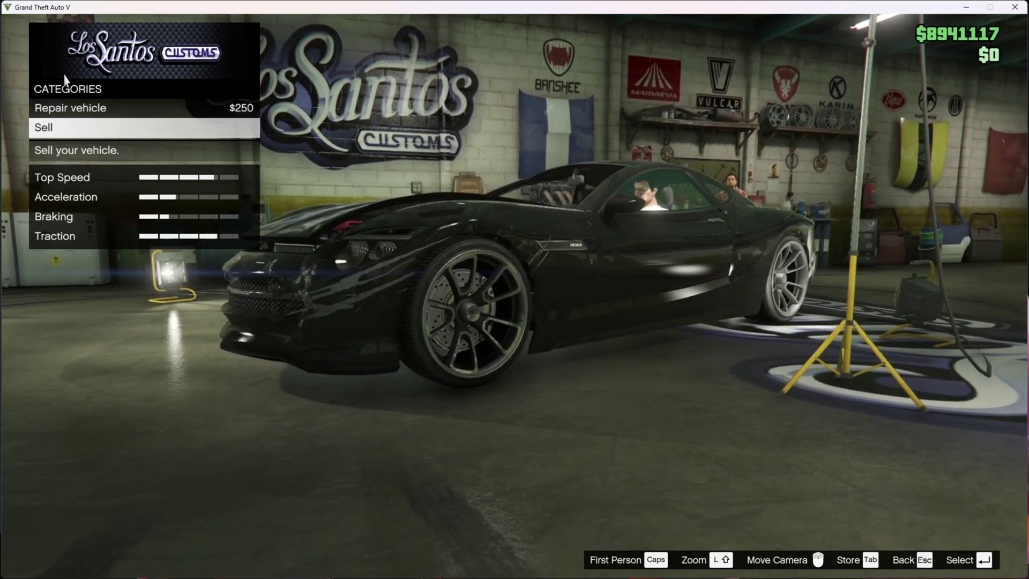
left_click(78, 129)
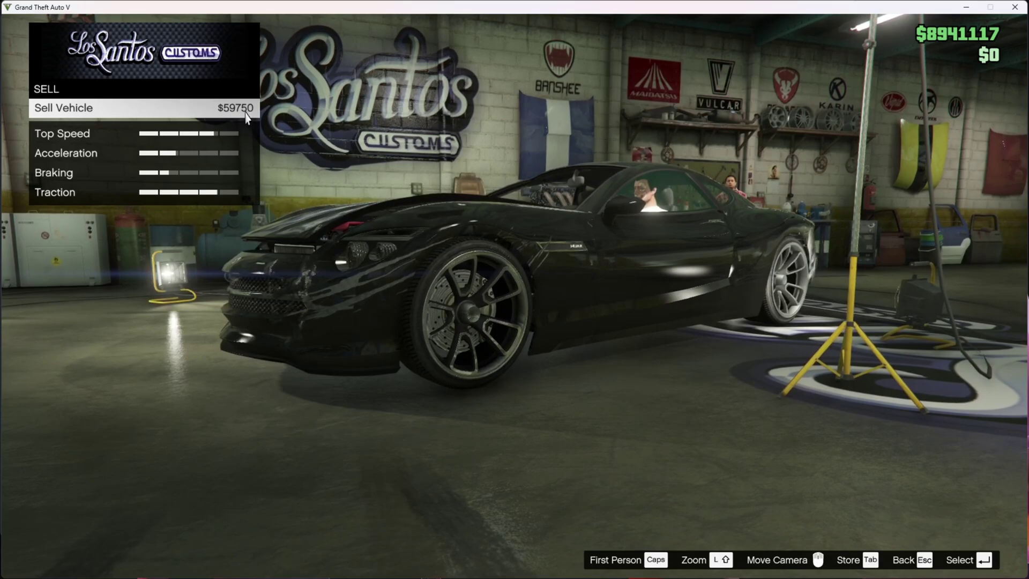
key("super")
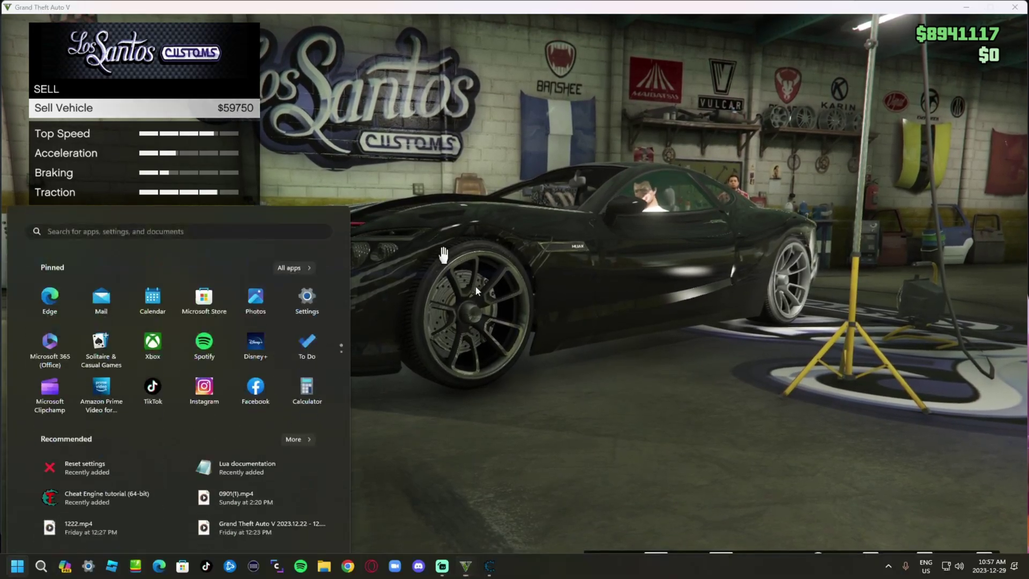
- Run a first memory scan for 59750 in Cheat Engine, finding 25 addresses
left_click(492, 569)
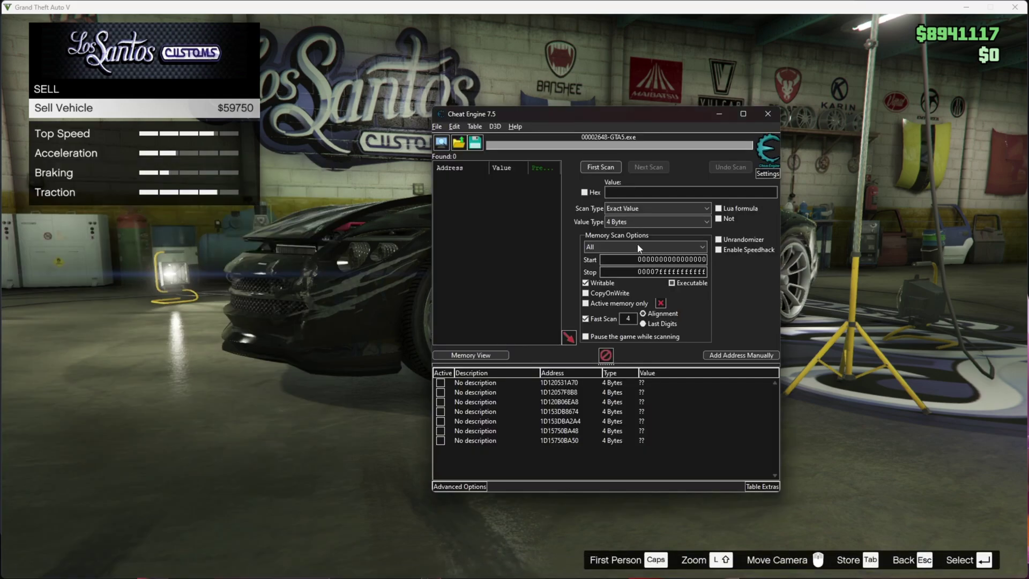
left_click(613, 195)
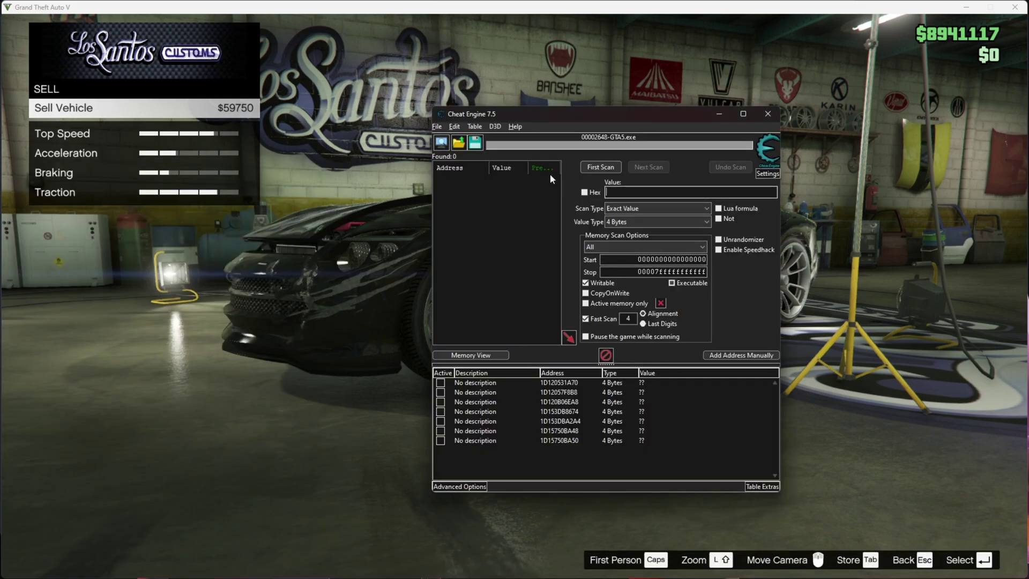
type("59750")
left_click(601, 167)
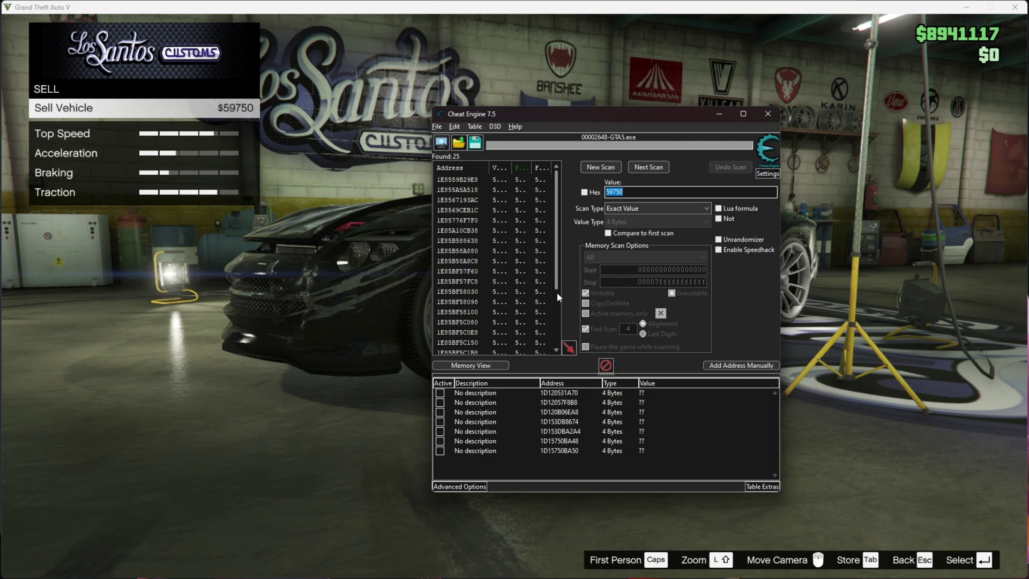
- Clear all saved addresses from the address list and switch back to the game
left_click(605, 366)
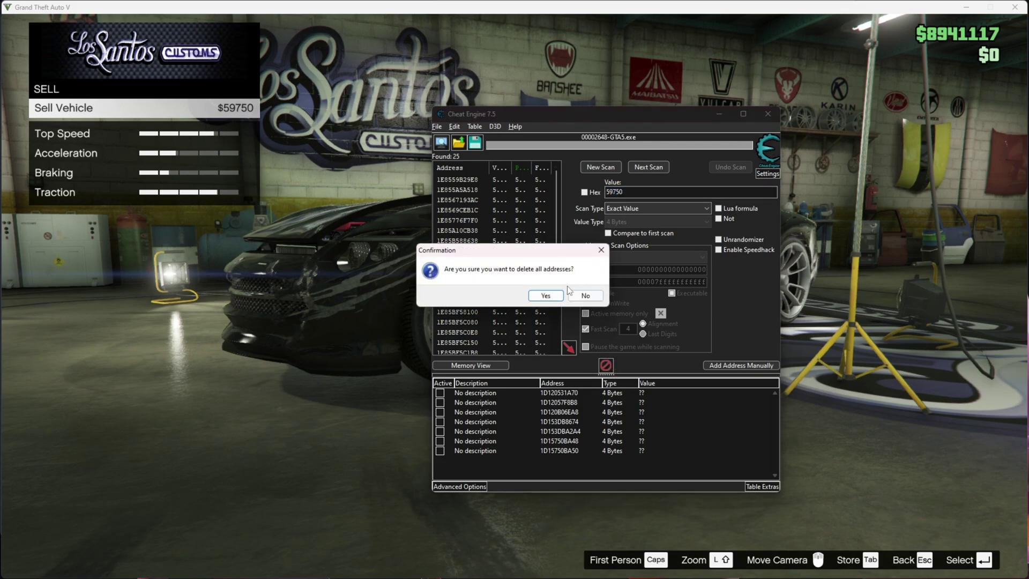
left_click(550, 298)
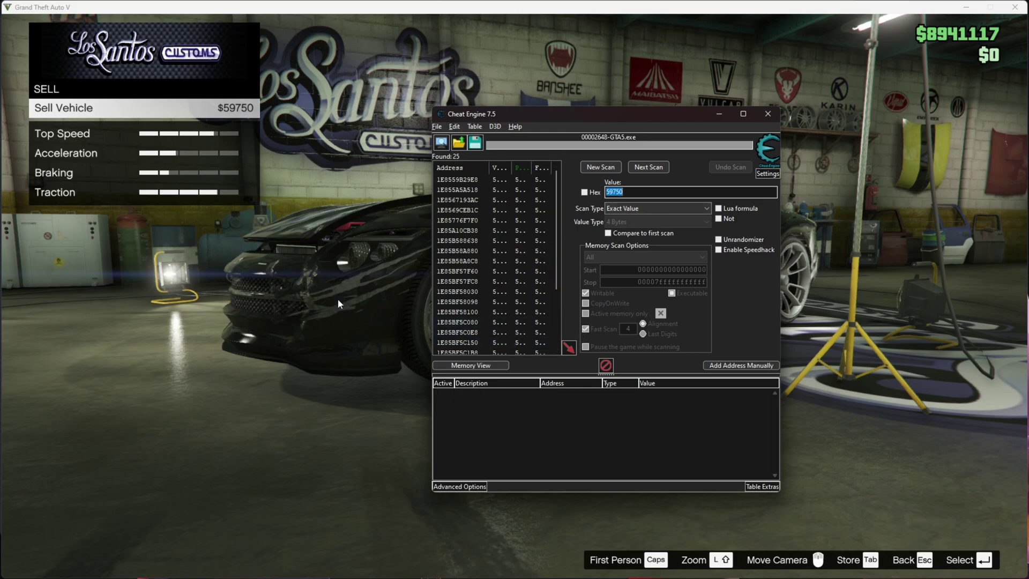
left_click(287, 291)
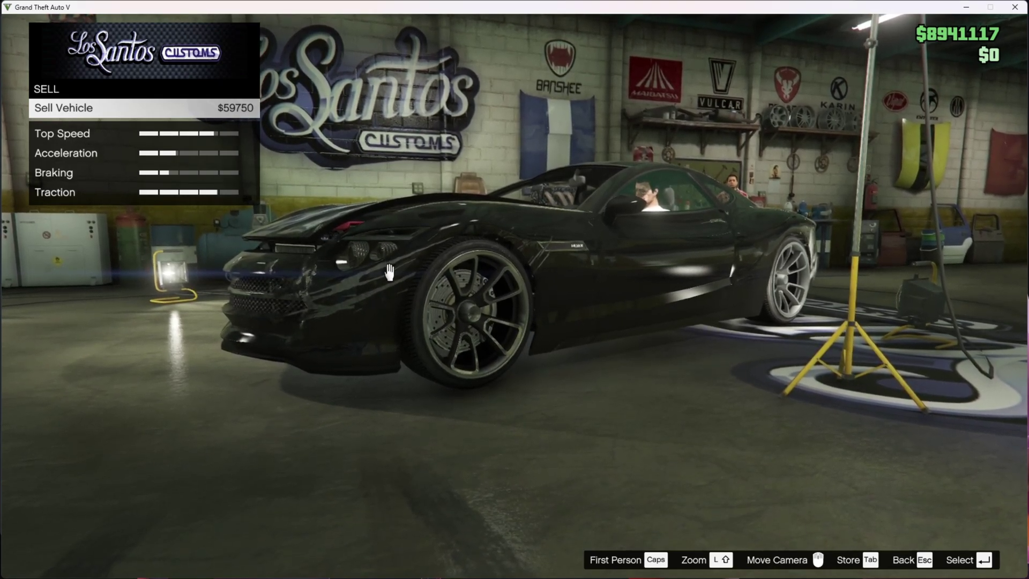
- Go back to the categories and buy the $250 vehicle repair
key("Escape")
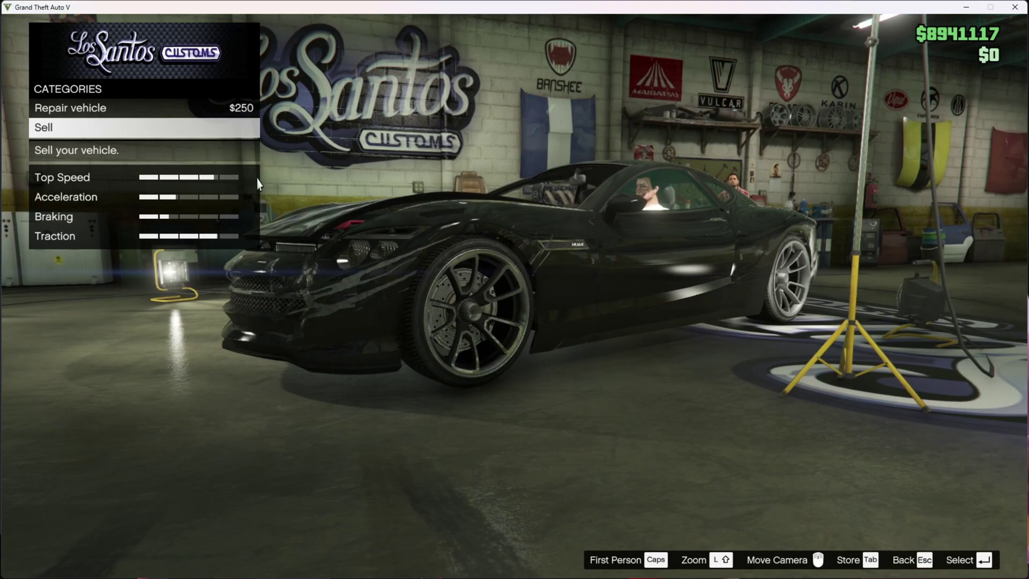
left_click(233, 112)
left_click(233, 111)
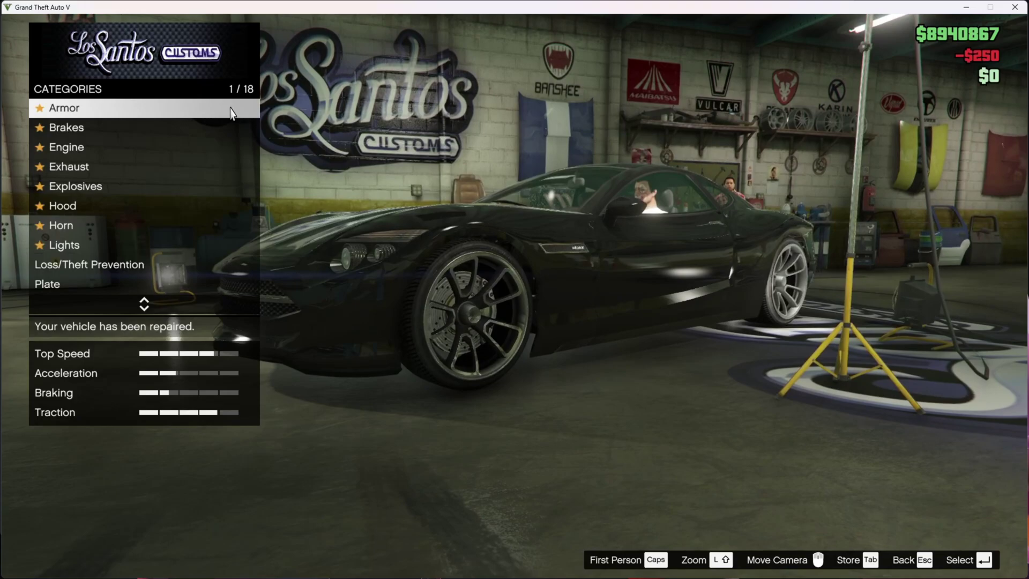
- Open Sell again, now offering the car for $60000
scroll(188, 191, "down", 6)
scroll(189, 190, "down", 7)
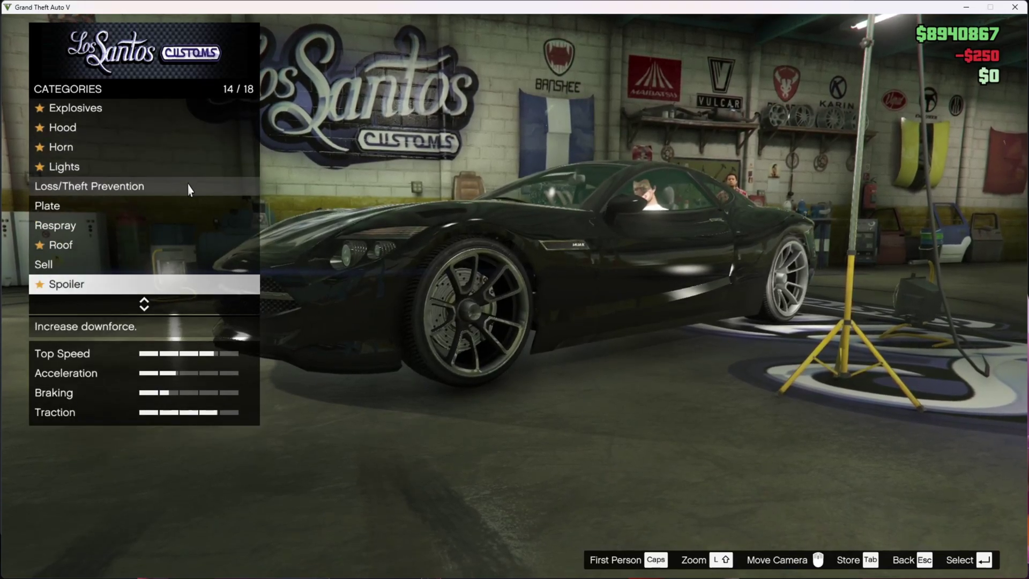
double_click(42, 267)
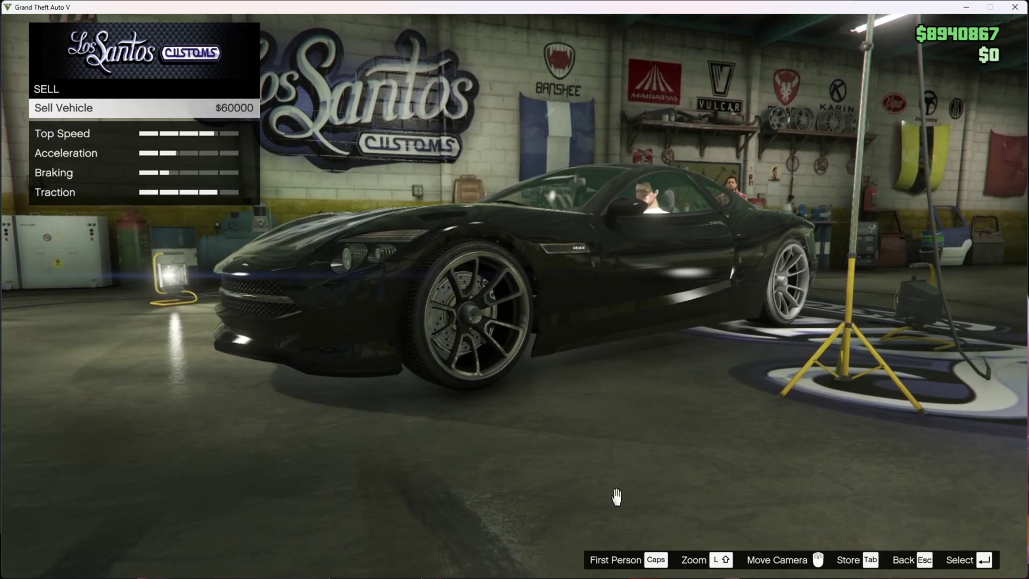
- Run a next scan for 60000 in Cheat Engine, narrowing results to 16 addresses
key("super")
left_click(497, 573)
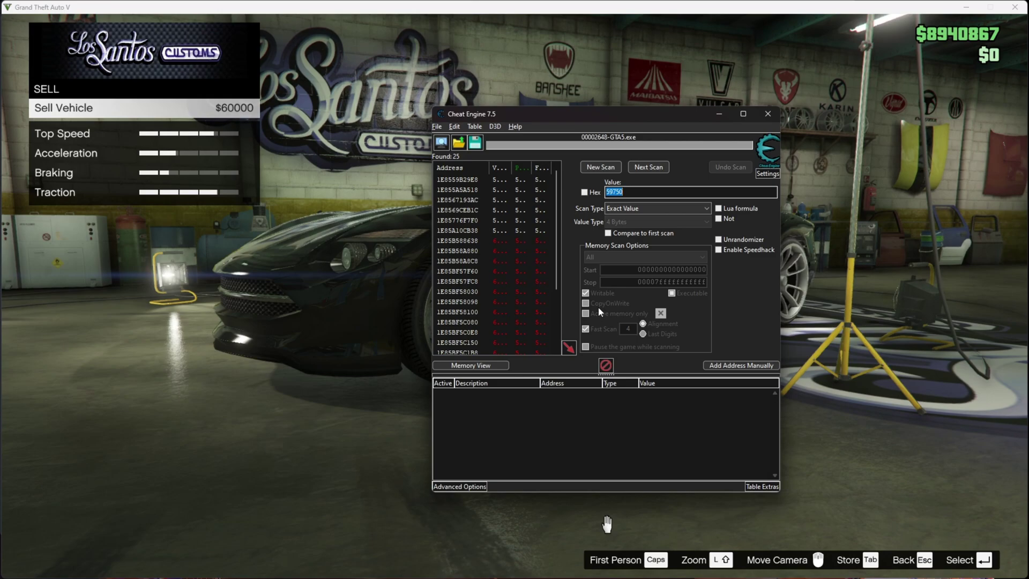
double_click(641, 192)
key("BackSpace")
left_click(629, 171)
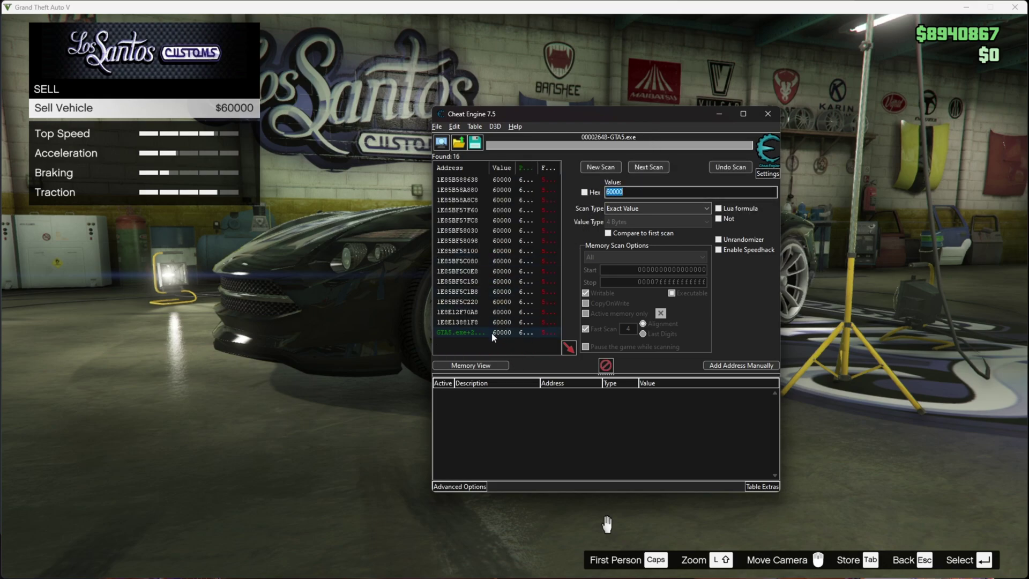
- Add all 16 found addresses to the address list and select every record
left_click_drag(490, 335, 515, 183)
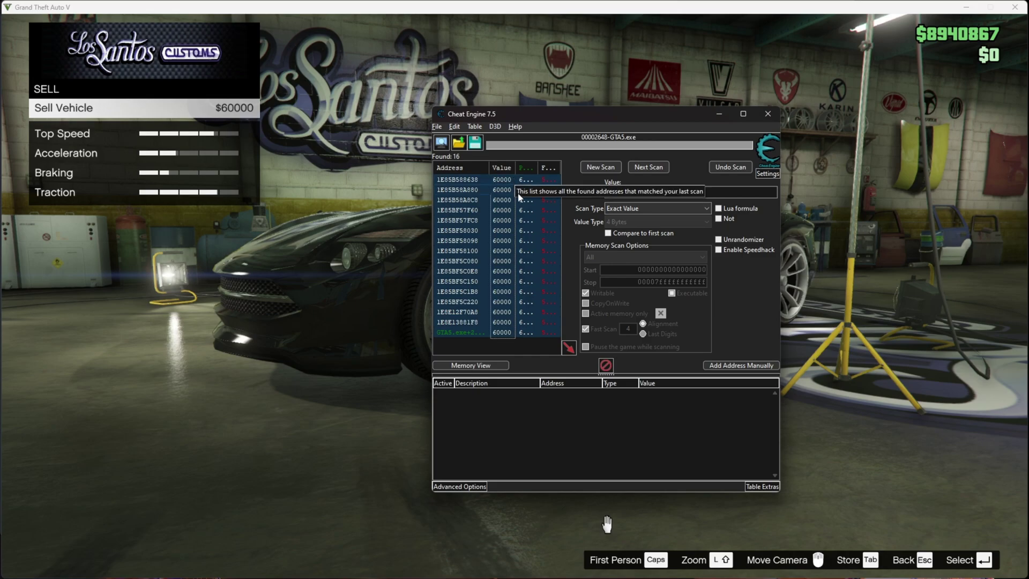
left_click(569, 348)
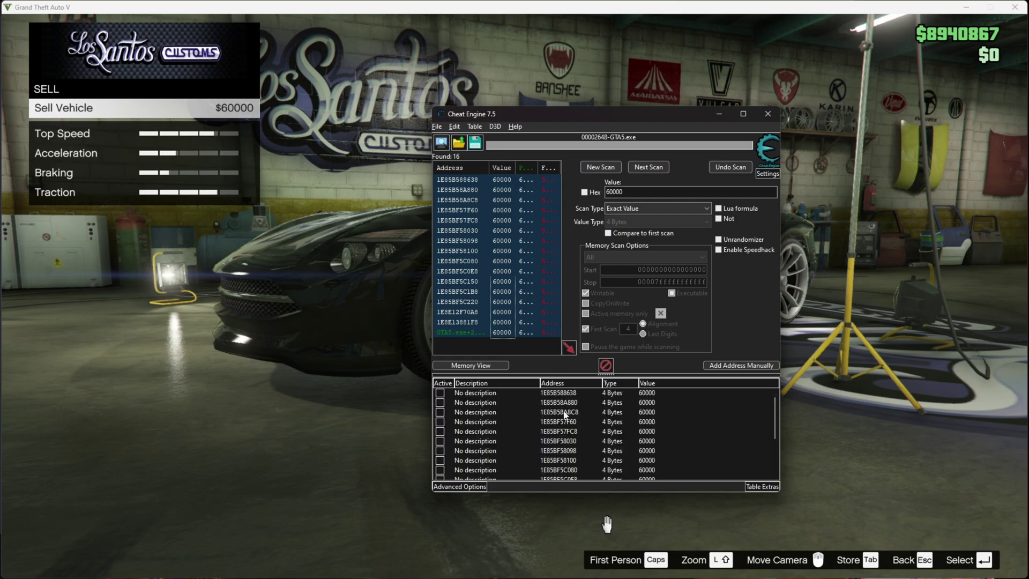
left_click(559, 433)
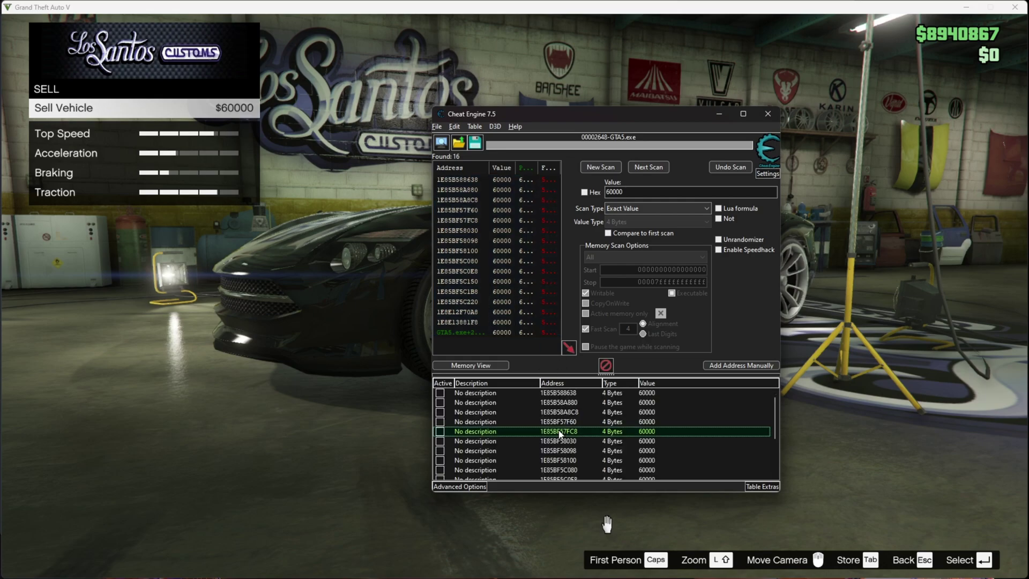
key("ctrl+a")
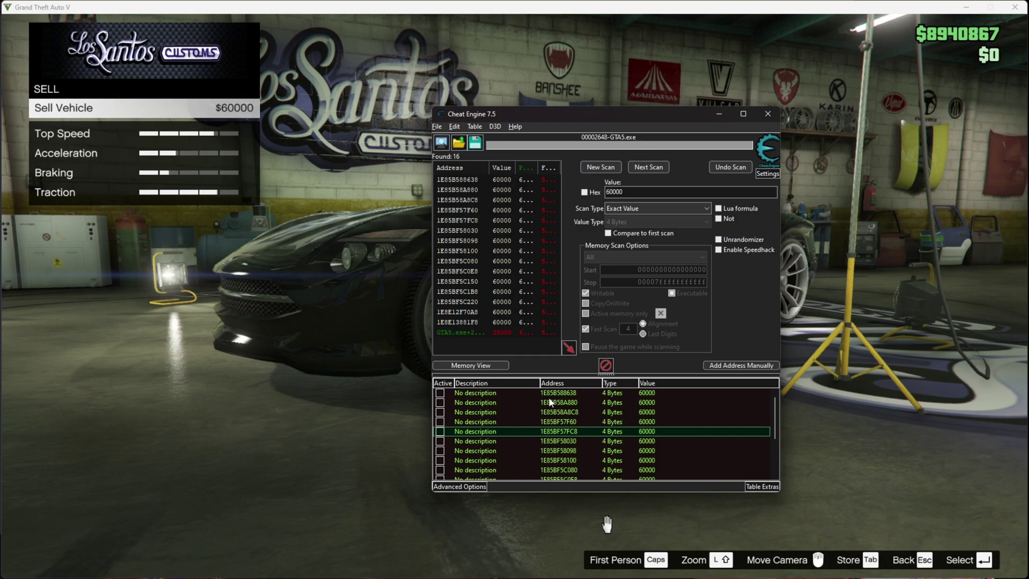
- Change the value of all 16 saved records to 300000 via Change record > Value
right_click(548, 437)
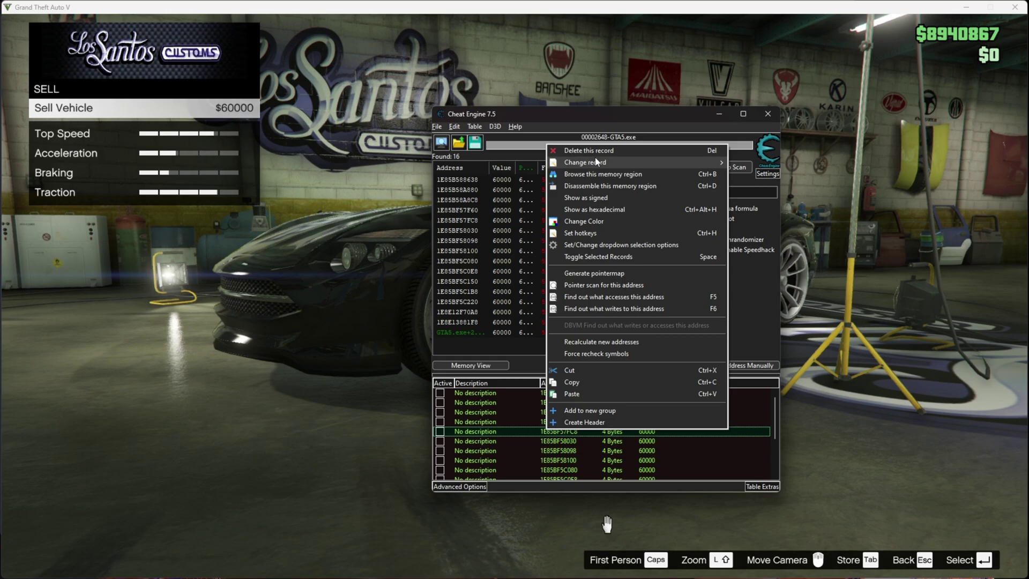
mouse_move(597, 162)
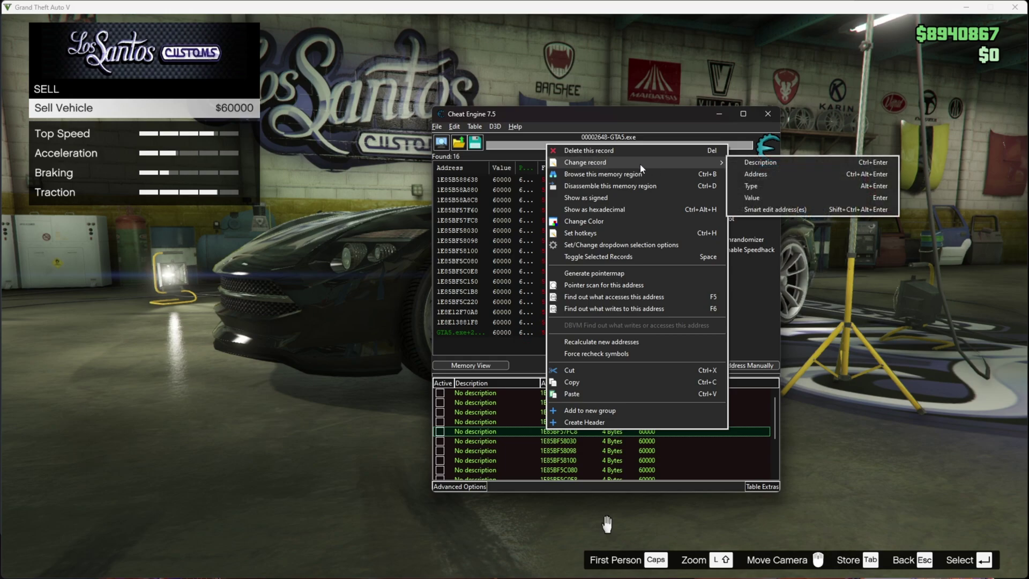
left_click(791, 204)
key("BackSpace")
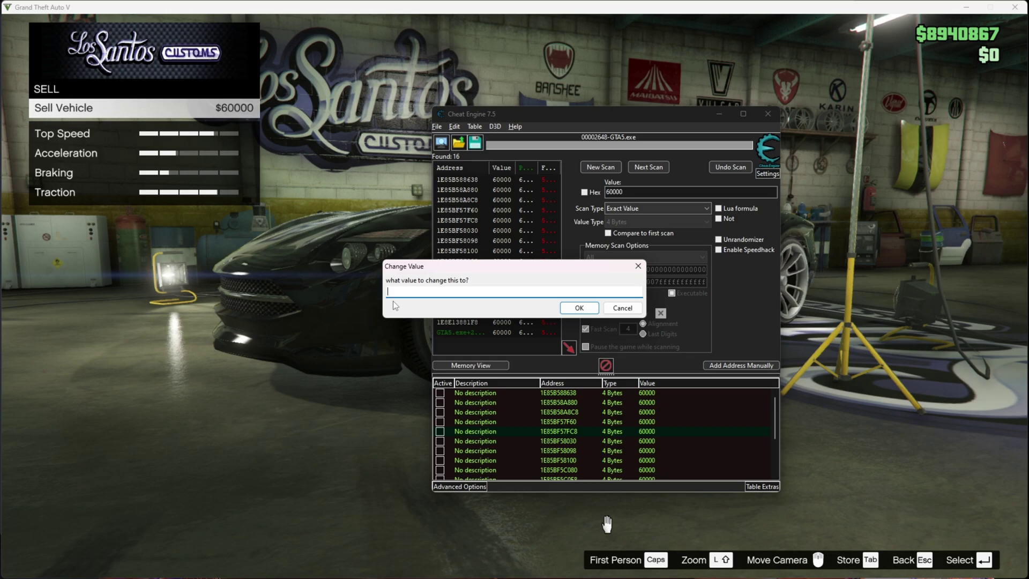
type("300000")
left_click(580, 309)
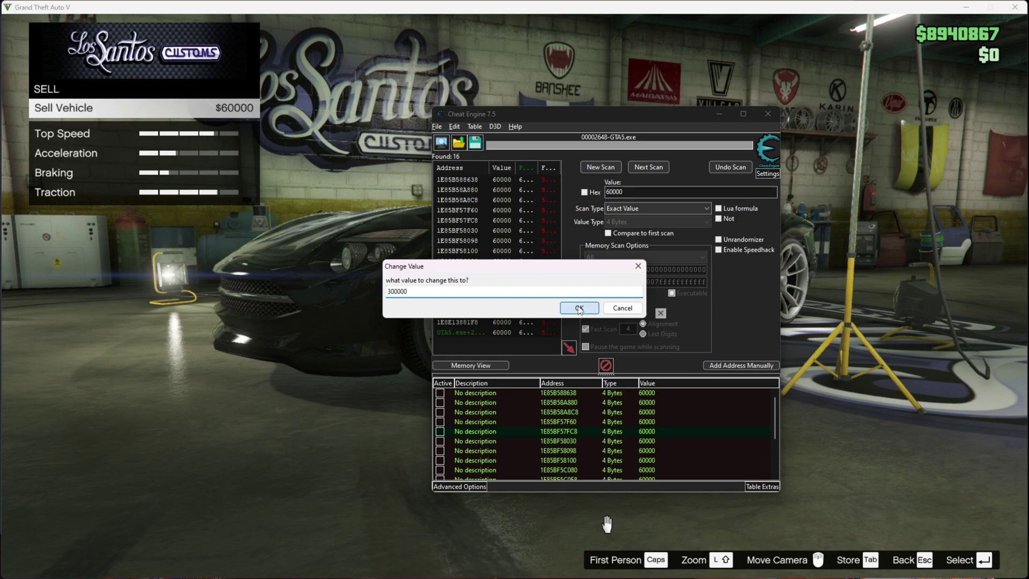
left_click(287, 275)
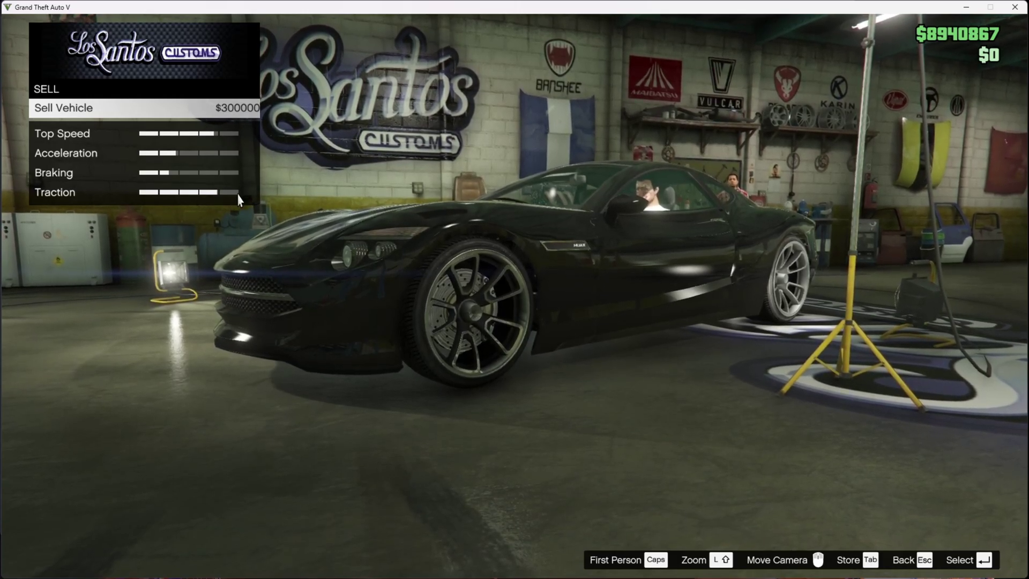
- Sell the car for $300000, confirm the sale, and leave Los Santos Customs
key("Return")
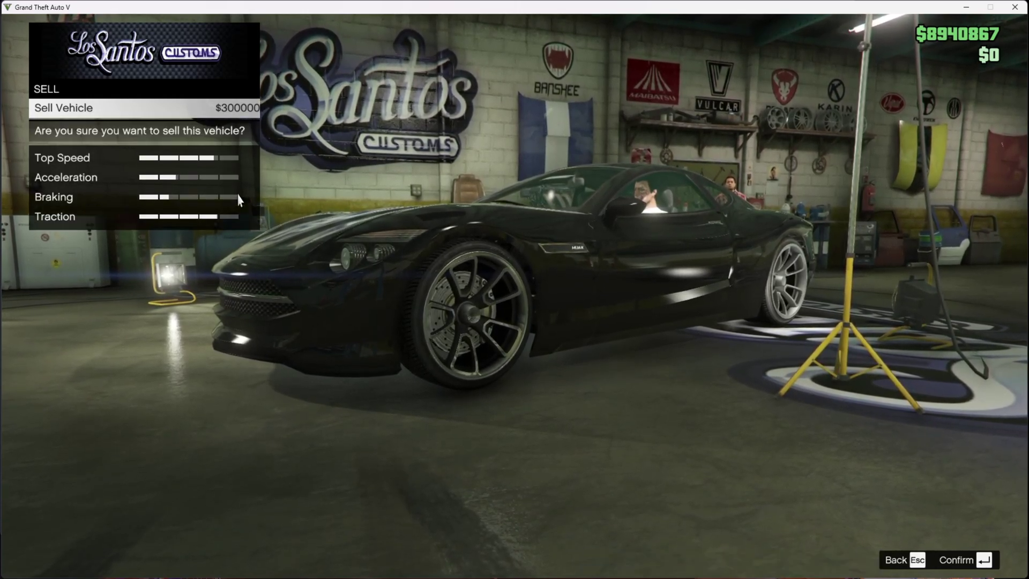
key("Return")
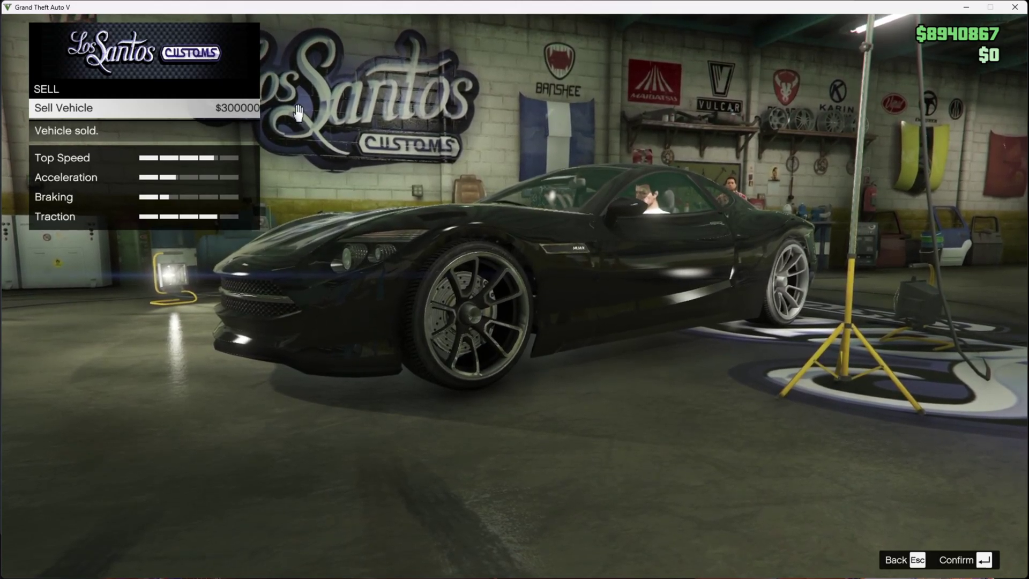
left_click(953, 562)
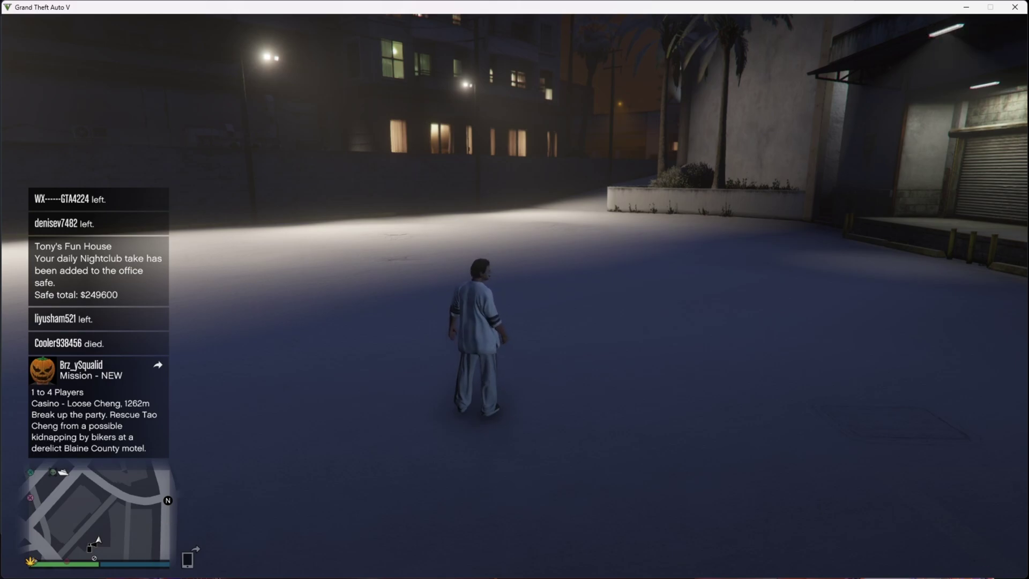
- Show the player list to verify the $300000 cash balance, then turn the character
key("z")
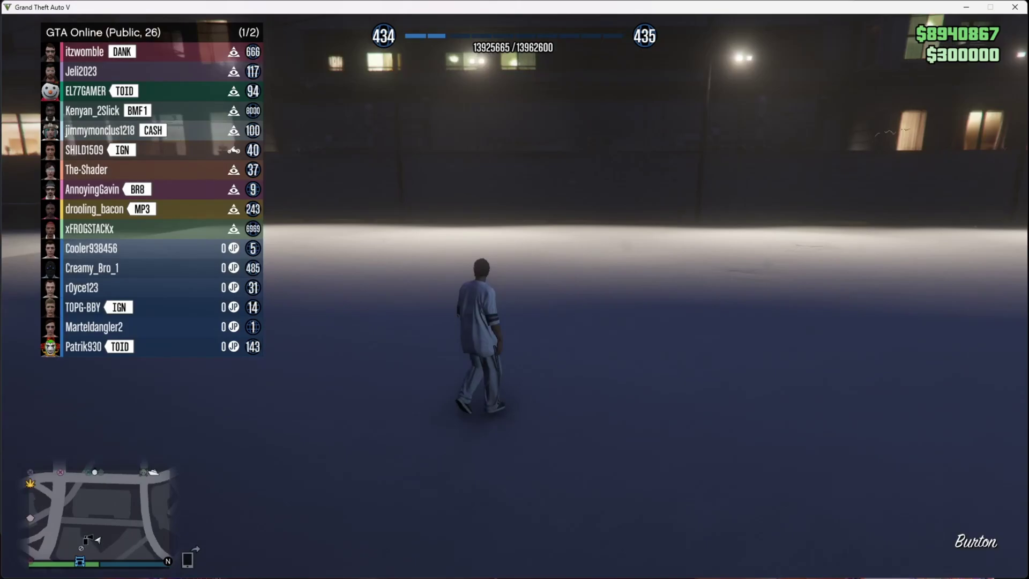
key("s")
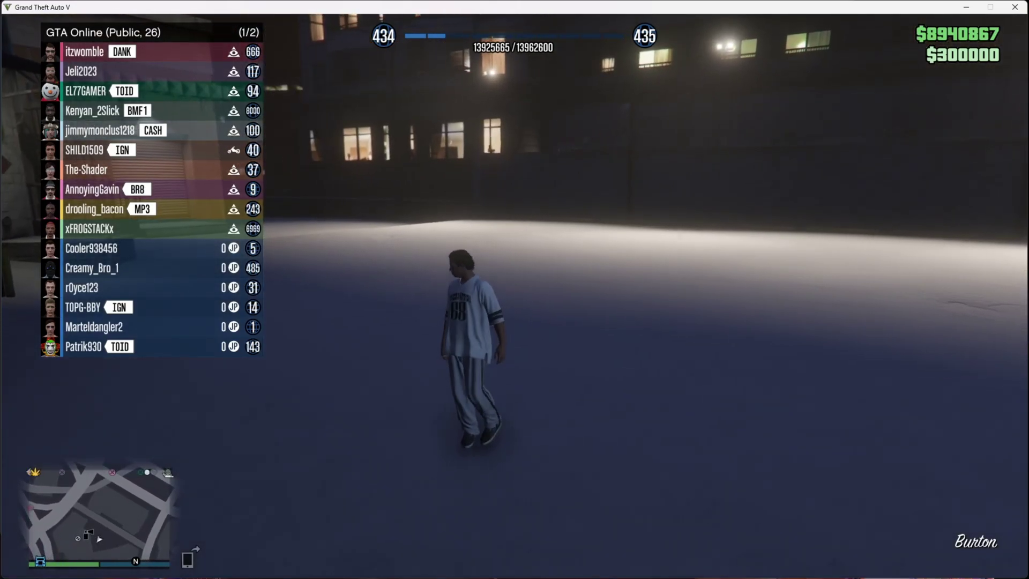
key("d")
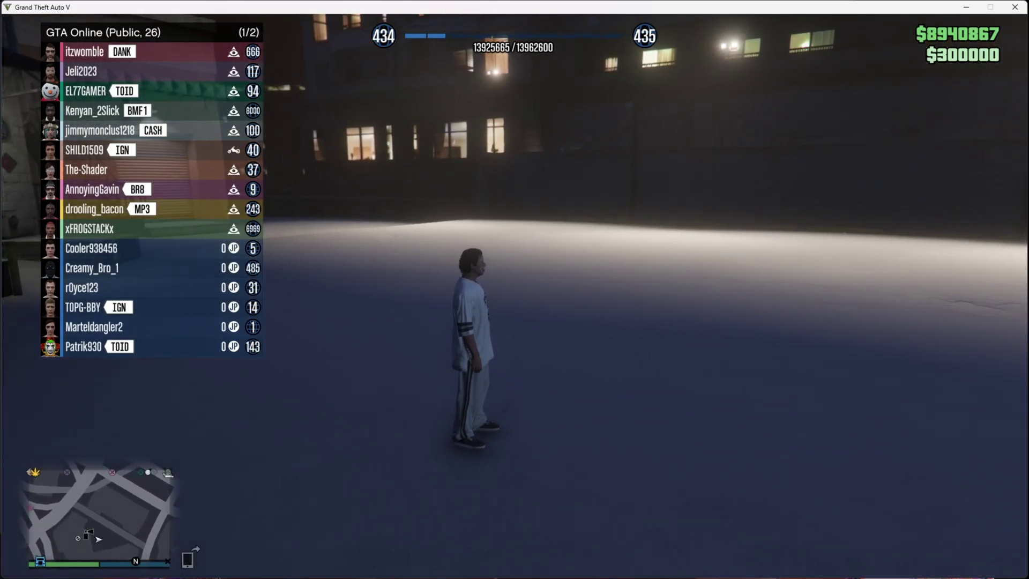